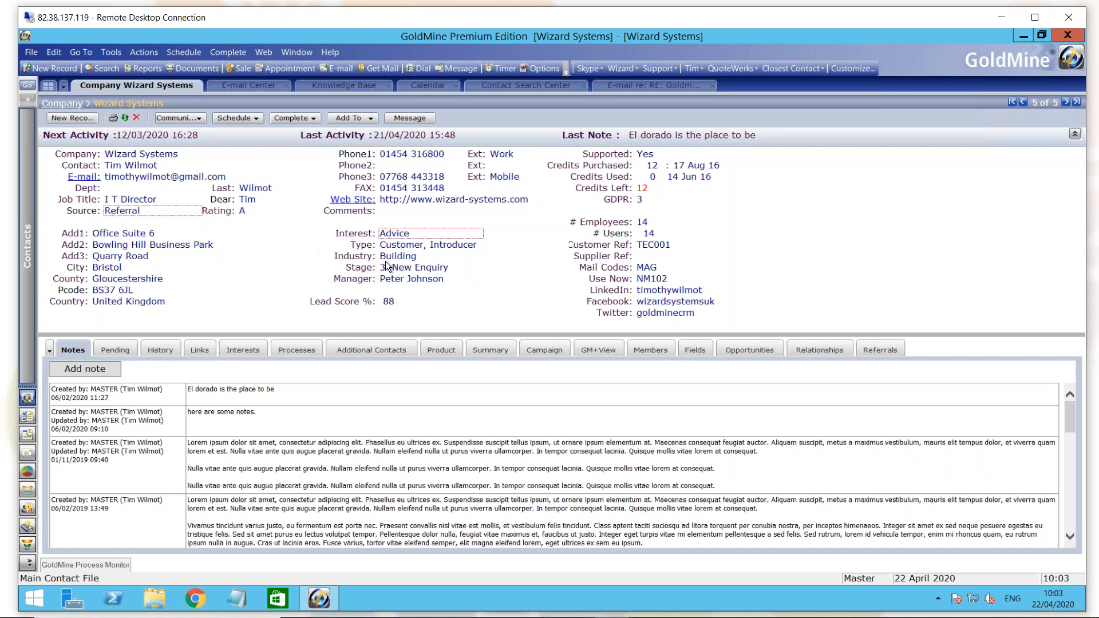
- Search for contacts by the current record's Industry value, Building, and view the comparison operators available for the search
double_click(355, 261)
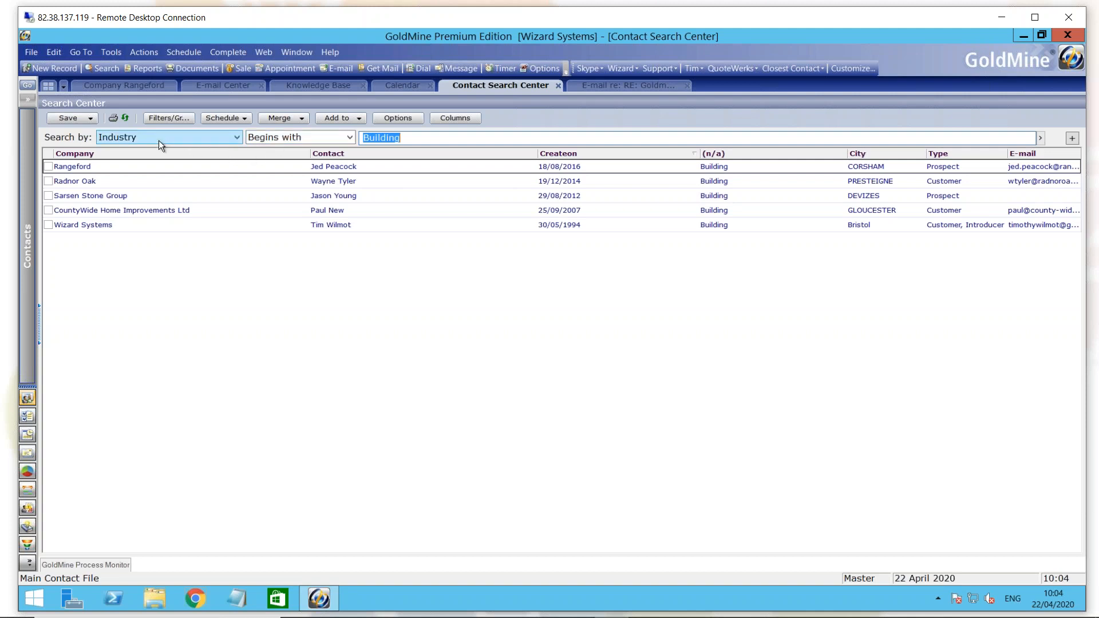
left_click(349, 138)
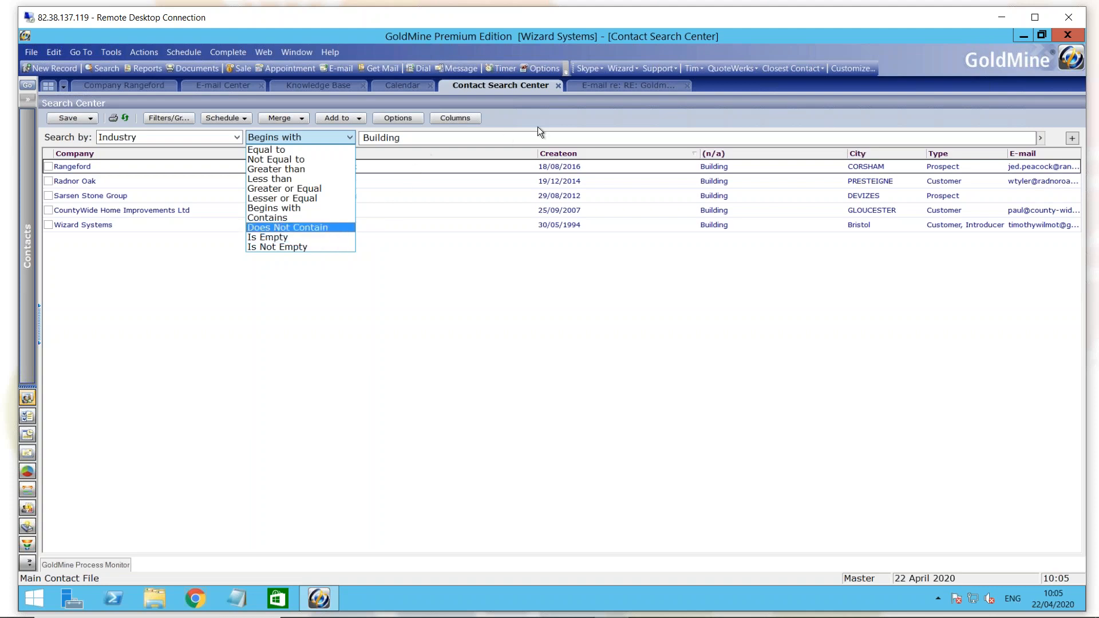
left_click(558, 118)
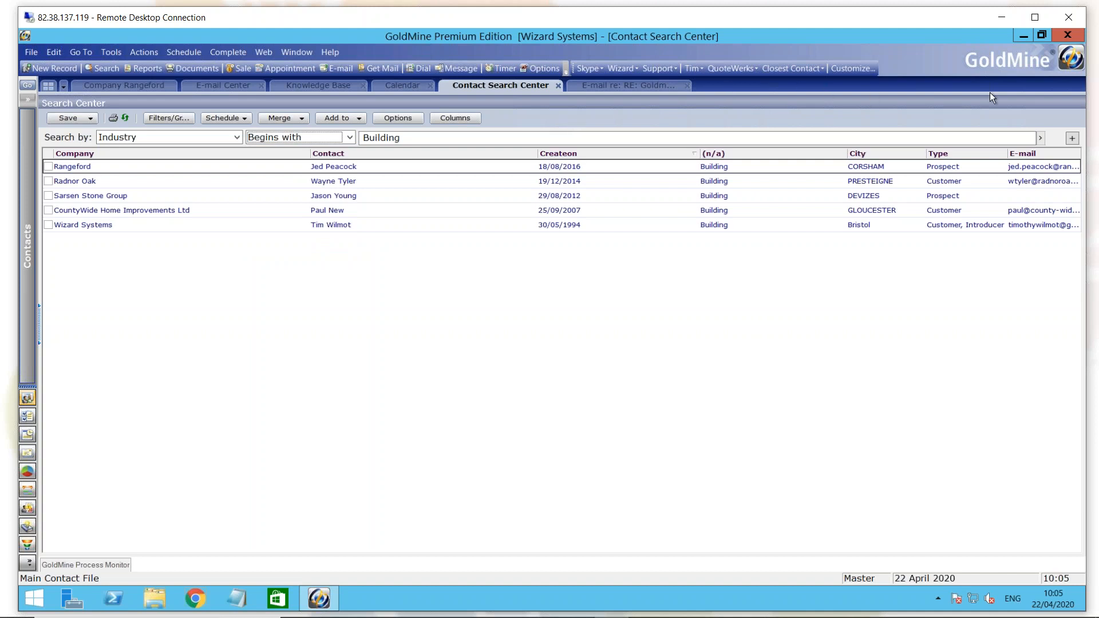
- Try adding two extra AND conditions to the search, one of them on Job Title, and remove both again
left_click(1071, 140)
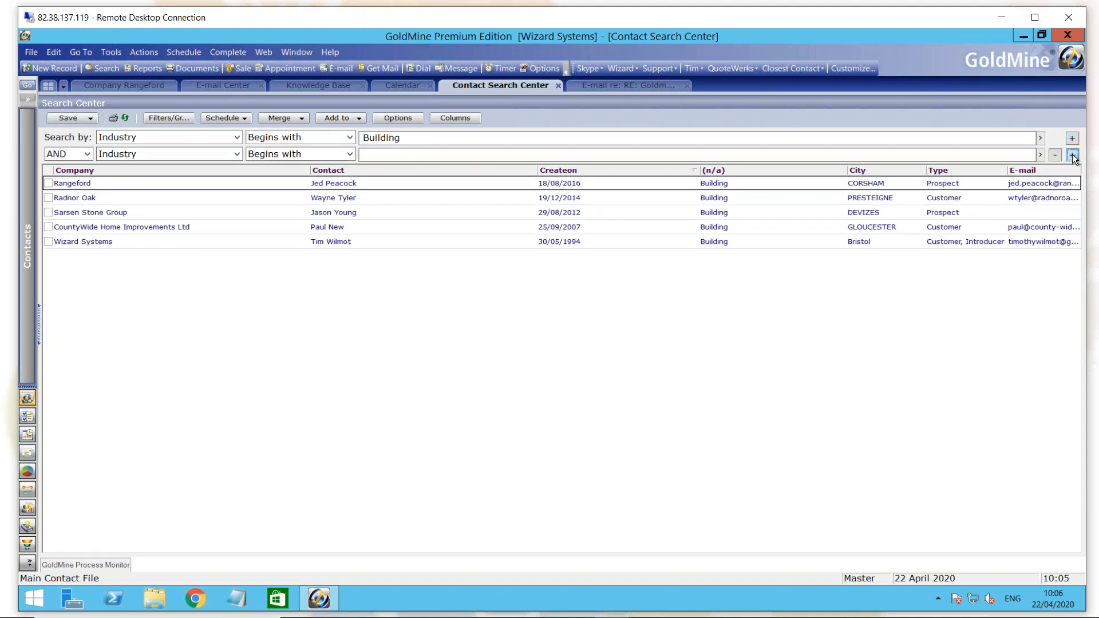
left_click(1072, 156)
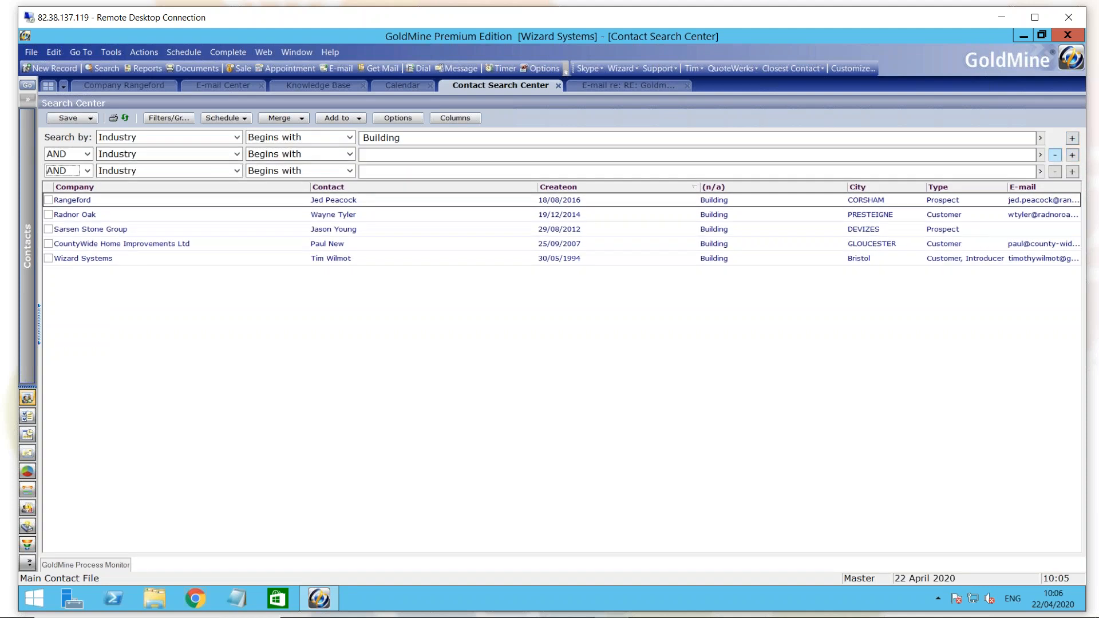
left_click(237, 155)
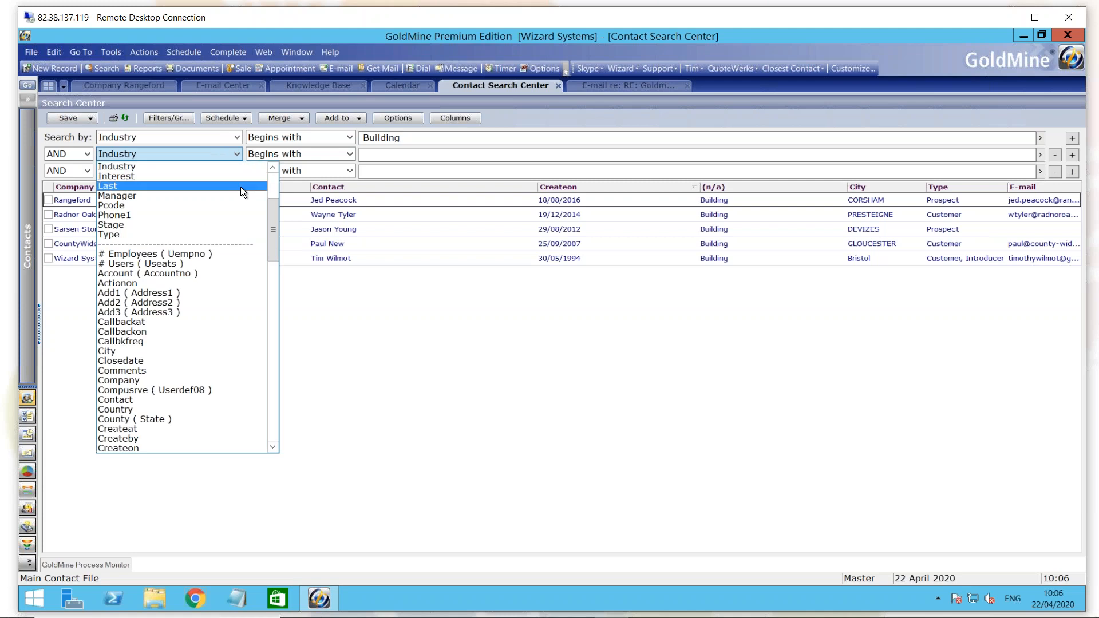
left_click_drag(270, 236, 273, 297)
left_click(203, 322)
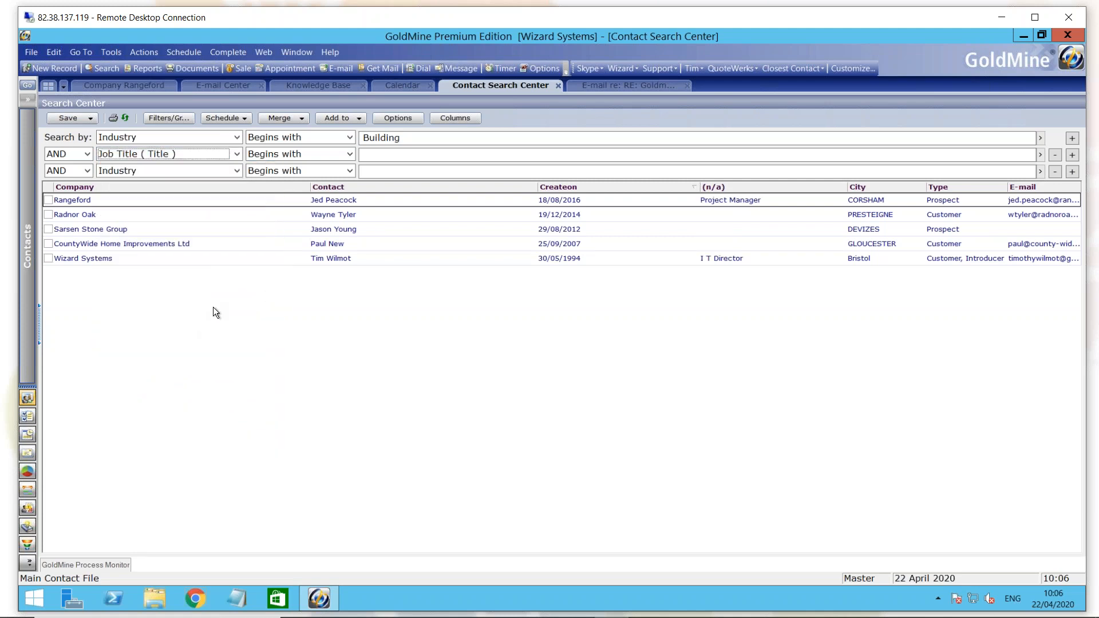
left_click(368, 154)
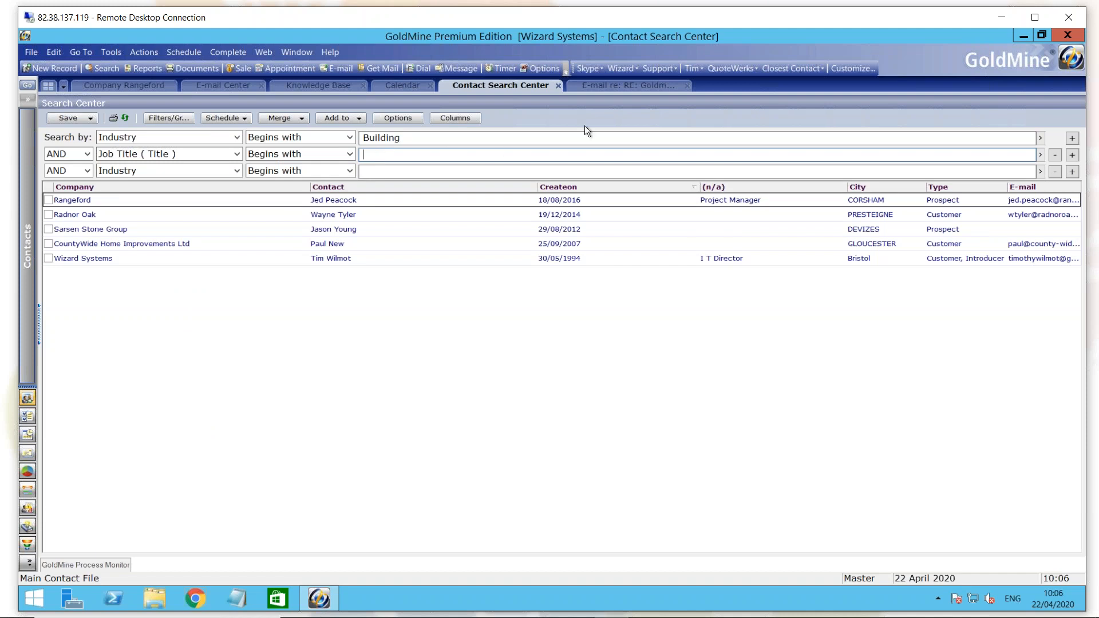
left_click(1055, 172)
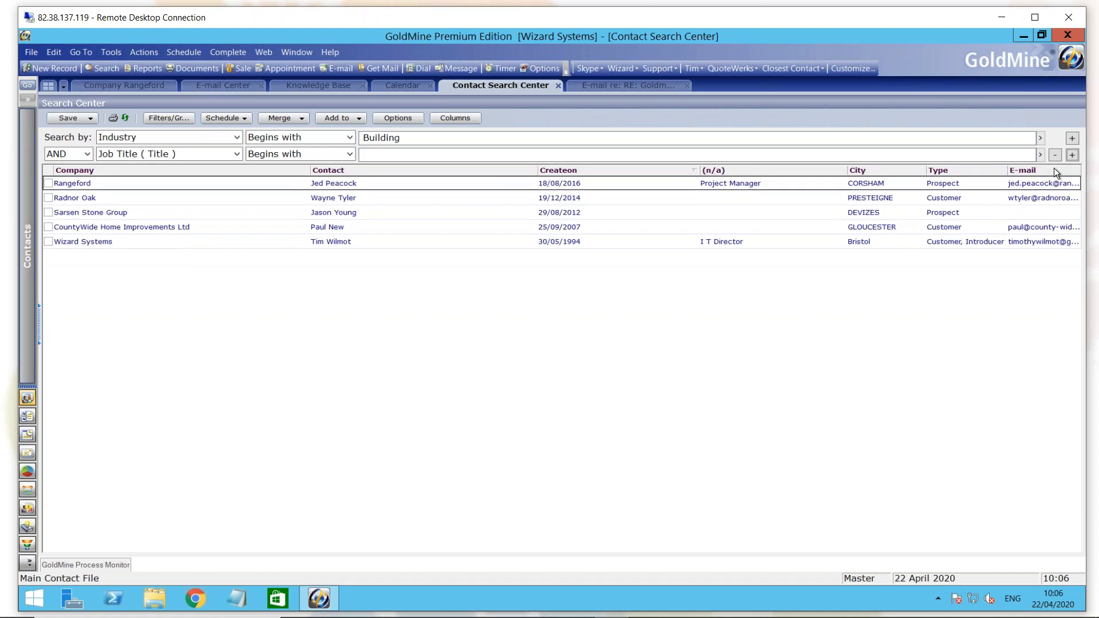
left_click(1055, 157)
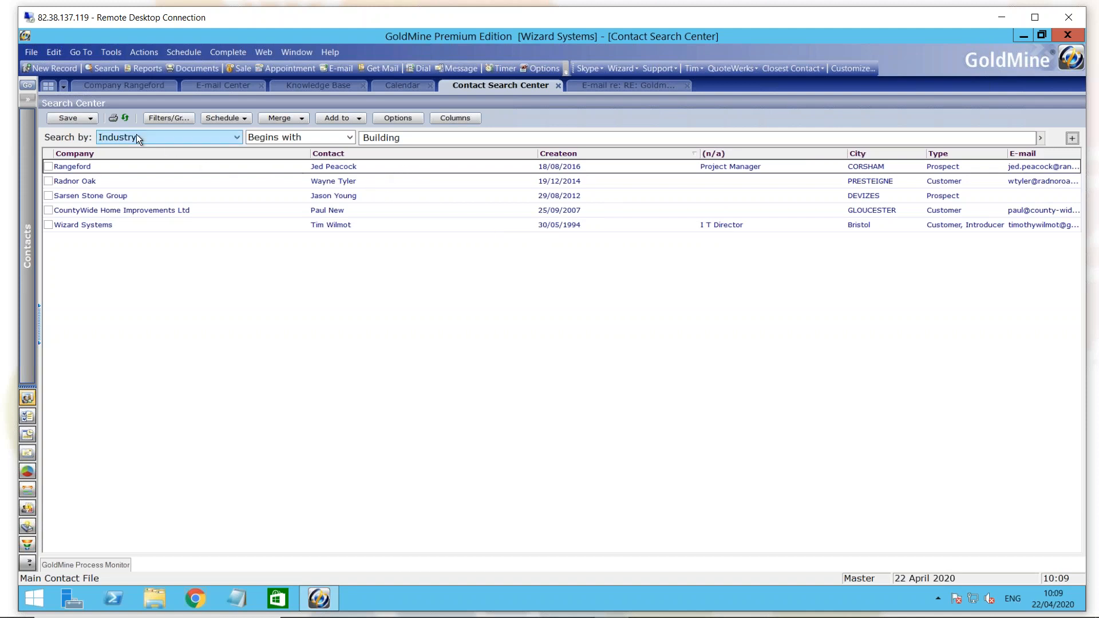
- Save the Building industry search as a filter named Builders
left_click(90, 118)
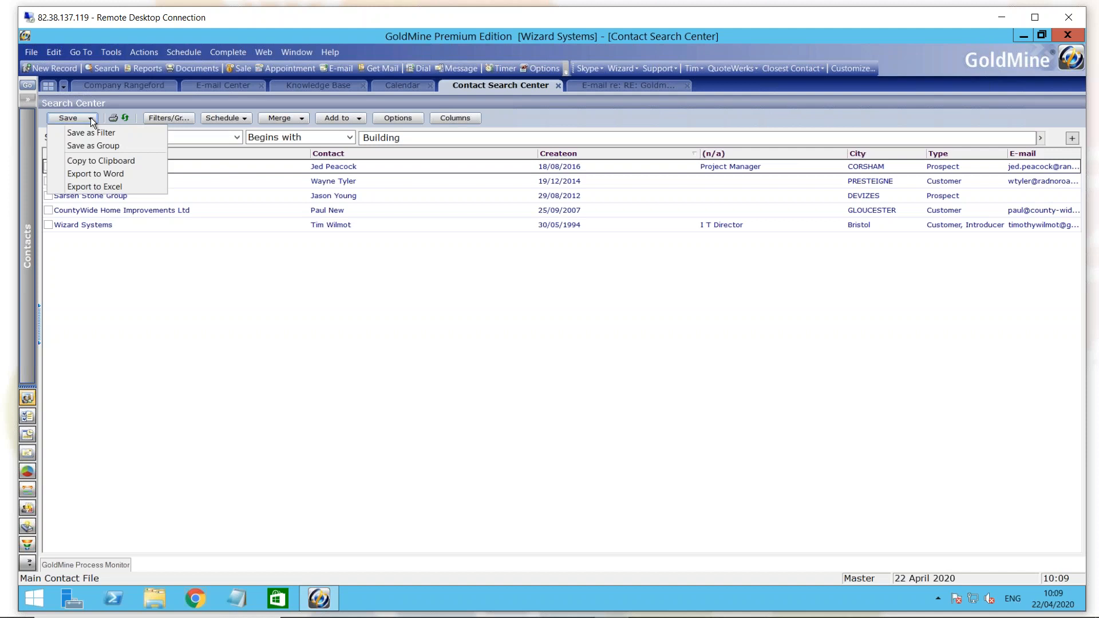
left_click(127, 138)
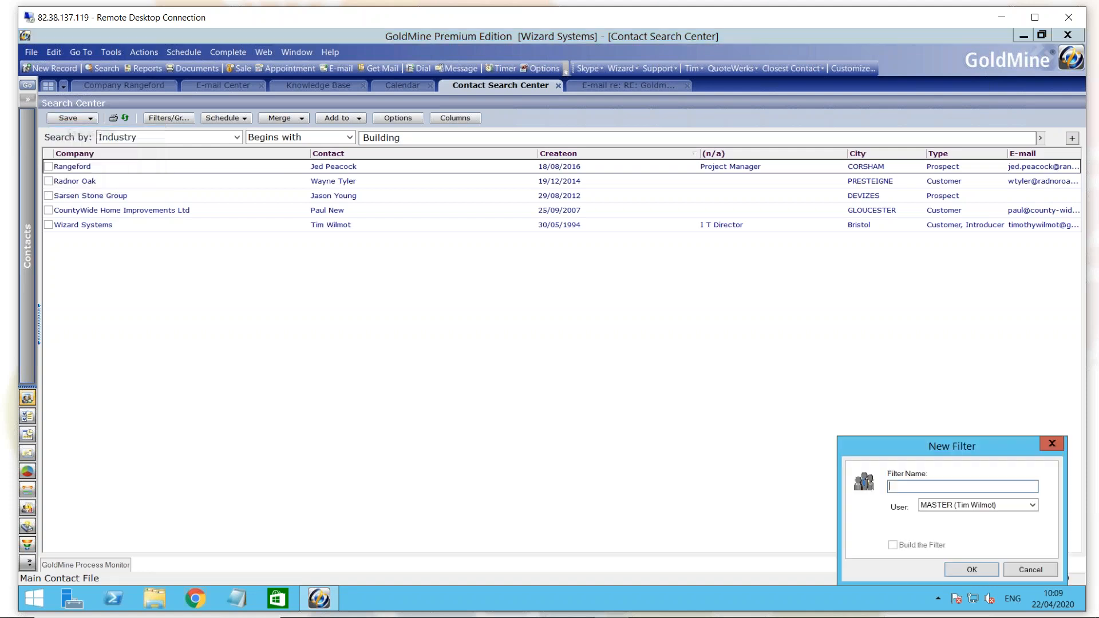
left_click_drag(873, 454, 610, 318)
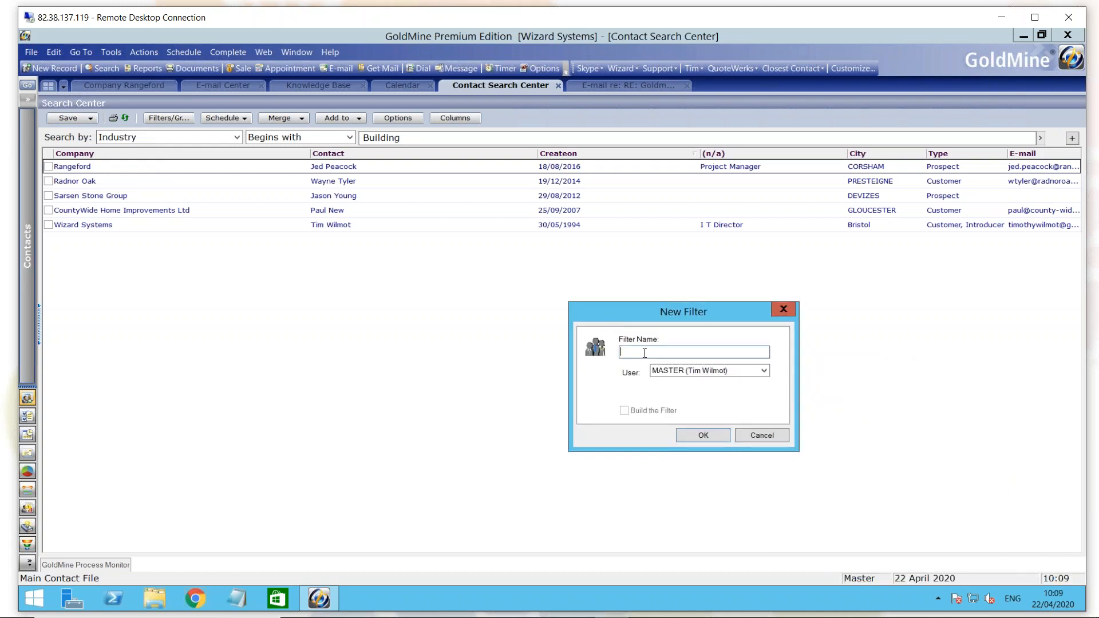
type("Builders")
left_click(717, 436)
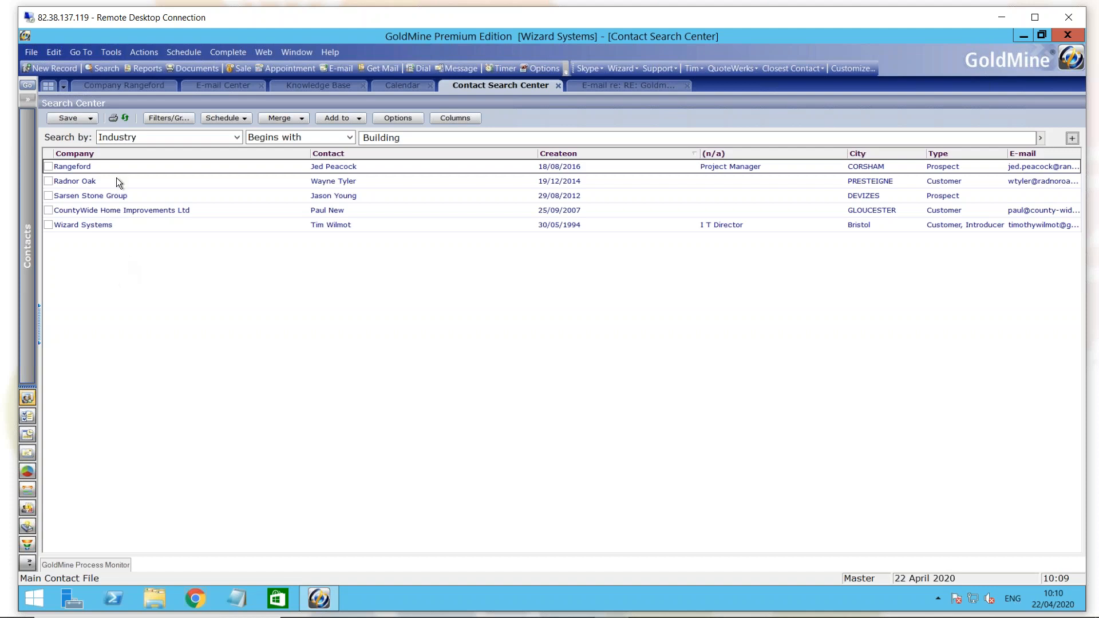
- Check the list of saved filters for the Builders filter and close the list
left_click(111, 56)
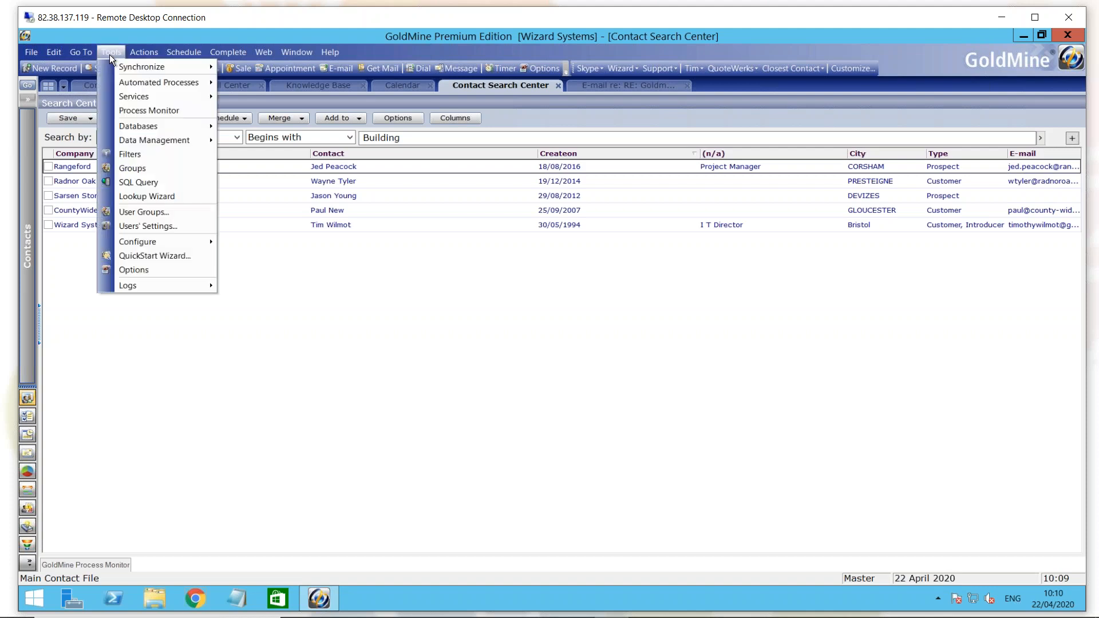
left_click(140, 155)
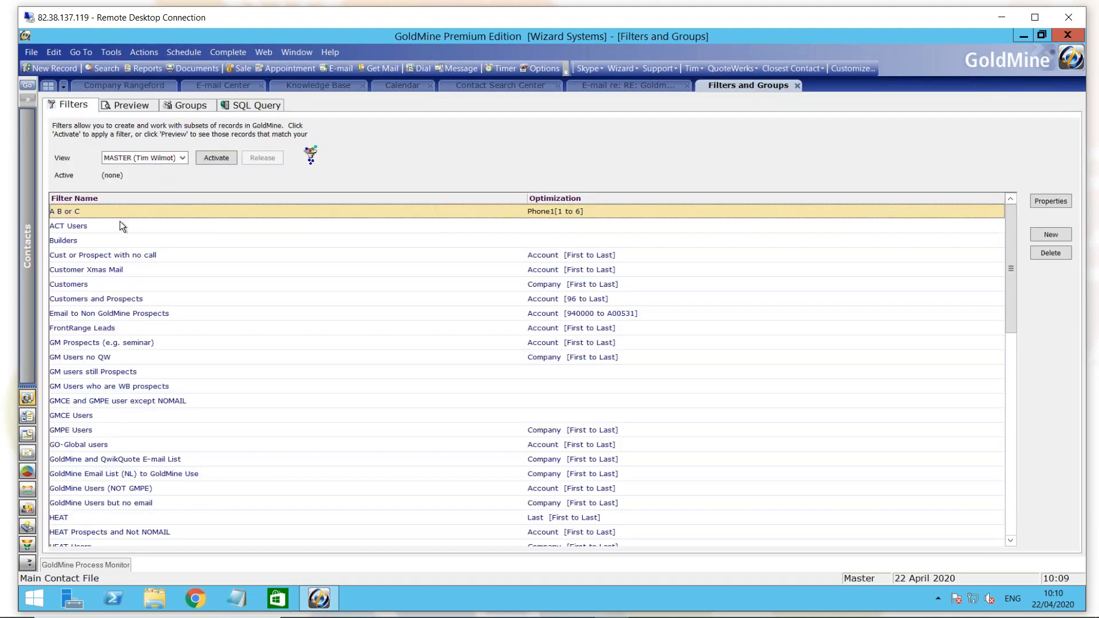
left_click(796, 85)
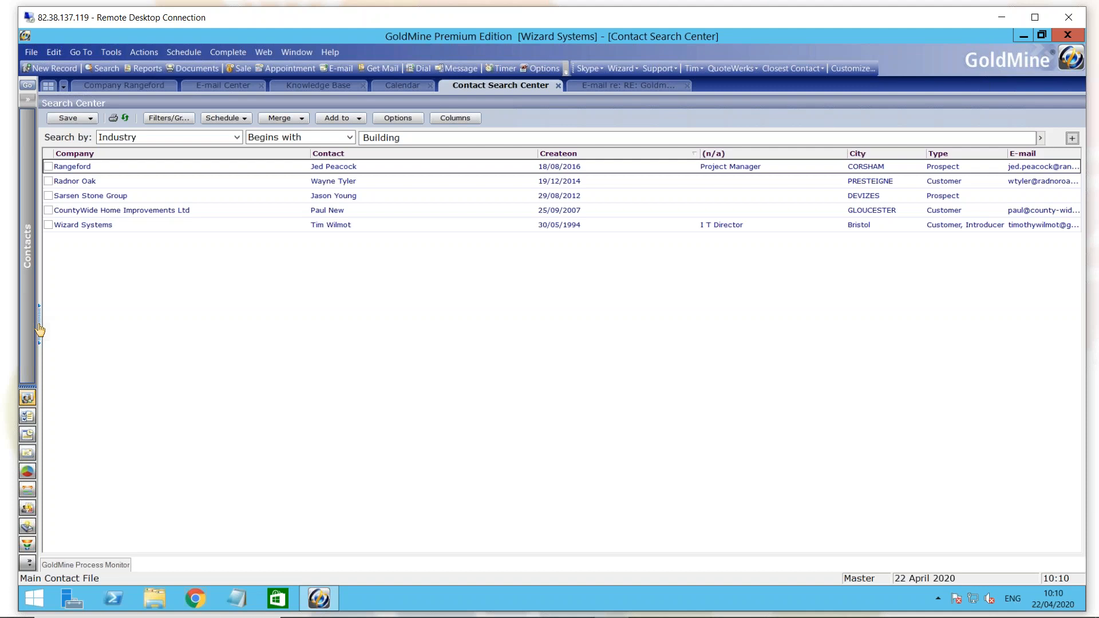
- Show the filters tree beside the search results and view the users whose filters can be displayed, keeping the current user
left_click_drag(39, 330, 181, 336)
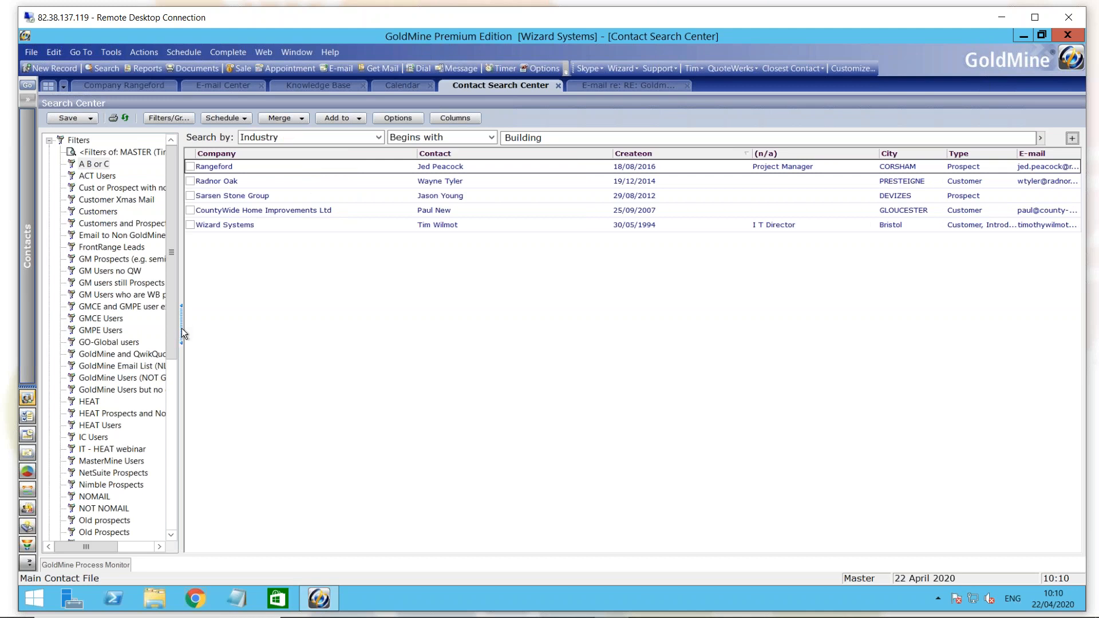
double_click(122, 154)
left_click(273, 138)
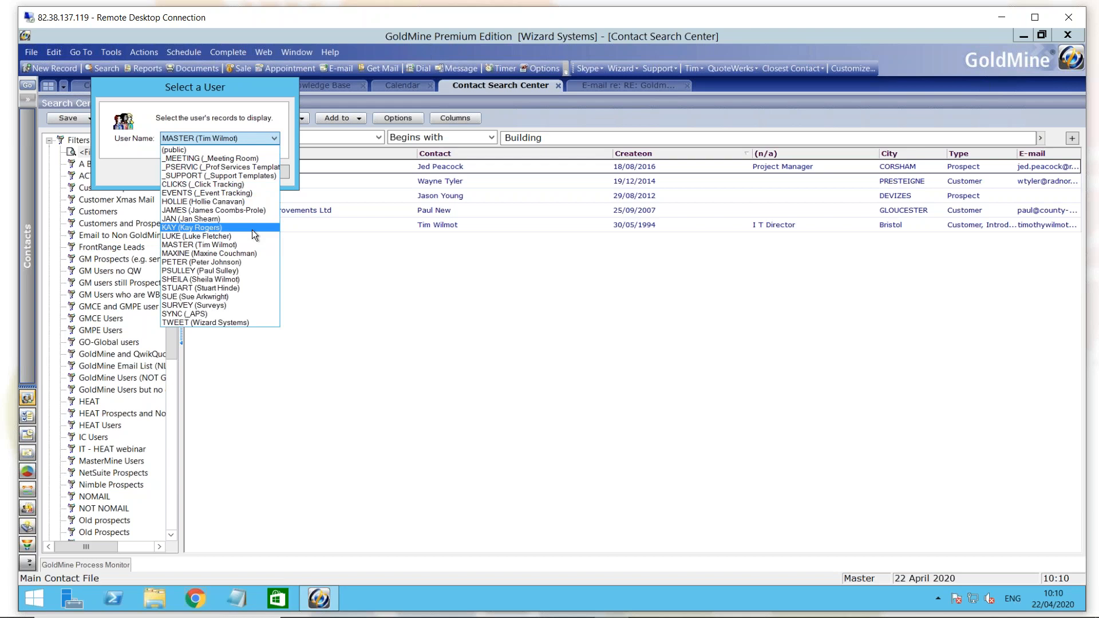
left_click(335, 253)
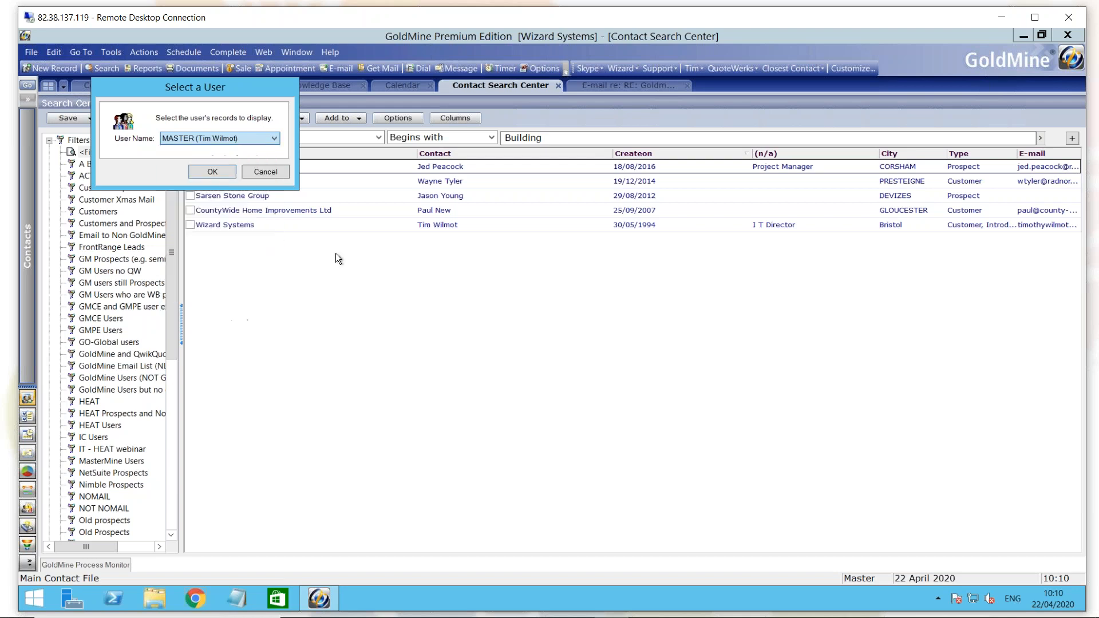
left_click(265, 172)
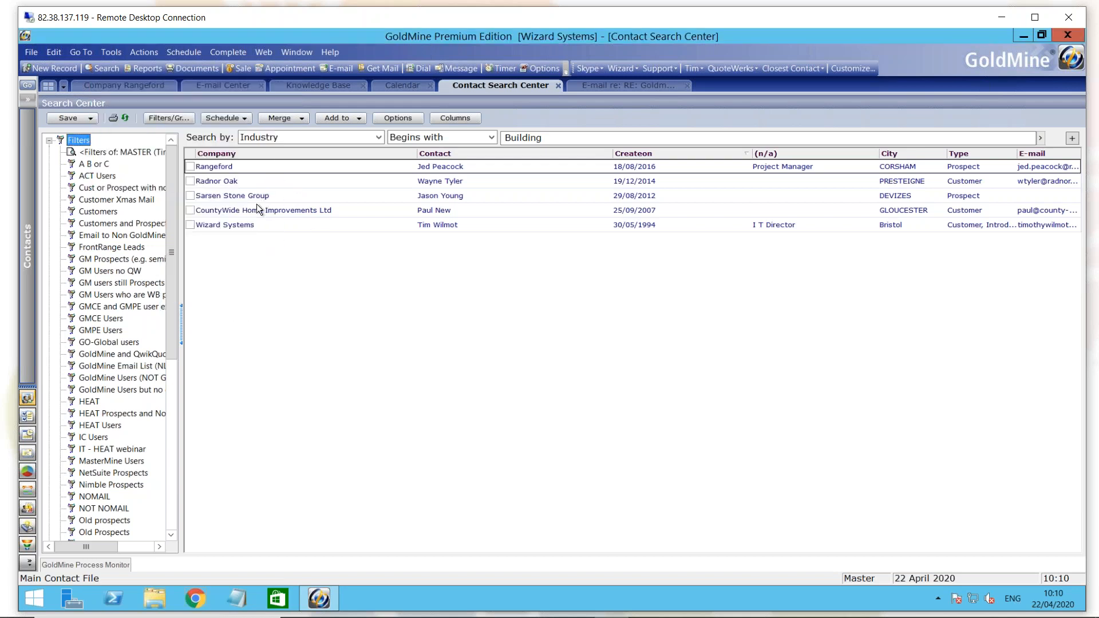
- Open the A B or C filter from the filters tree for editing
left_click(99, 168)
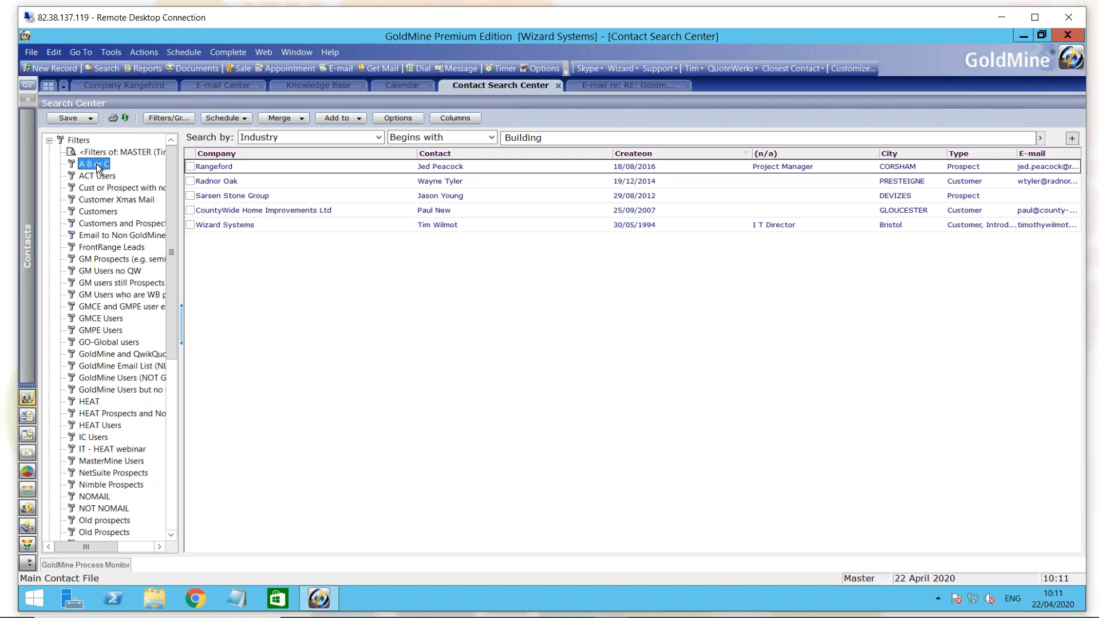
right_click(98, 169)
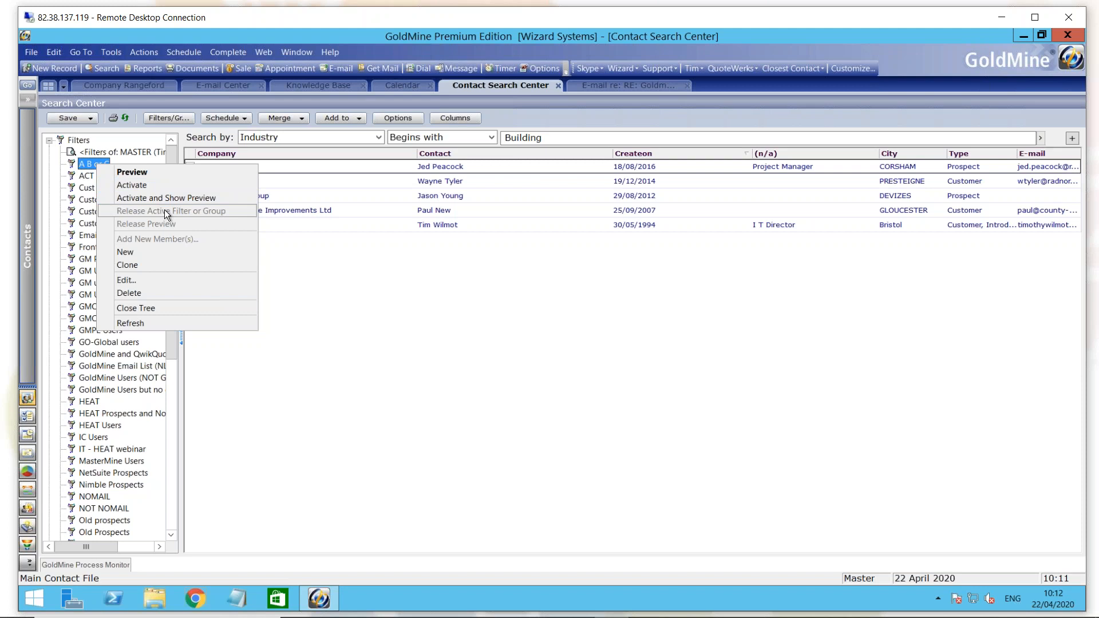
left_click(158, 284)
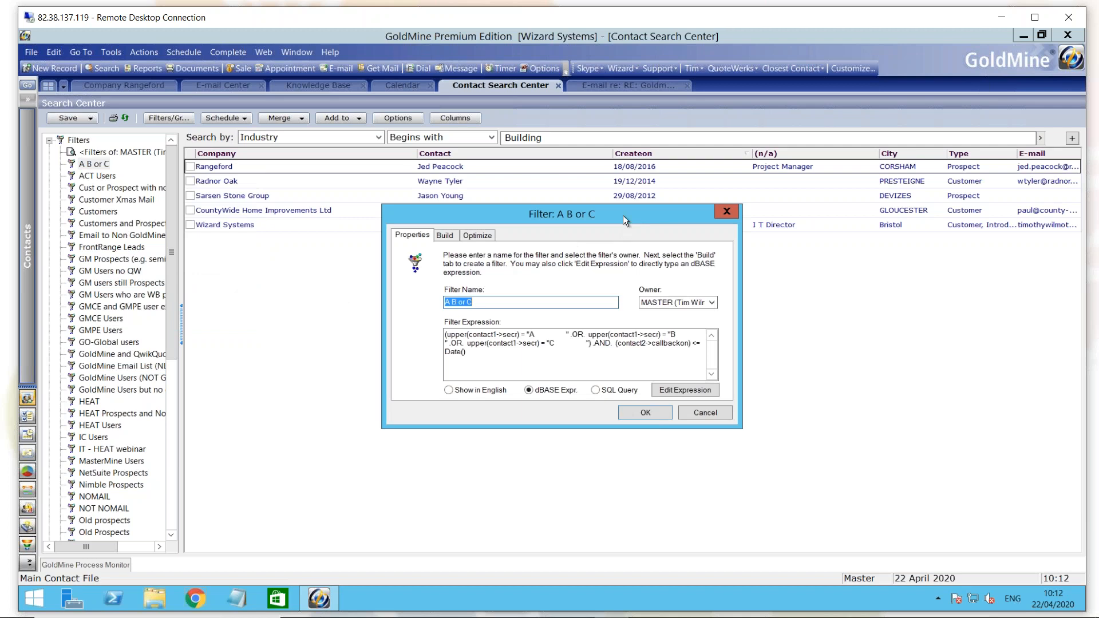
left_click_drag(623, 216, 618, 207)
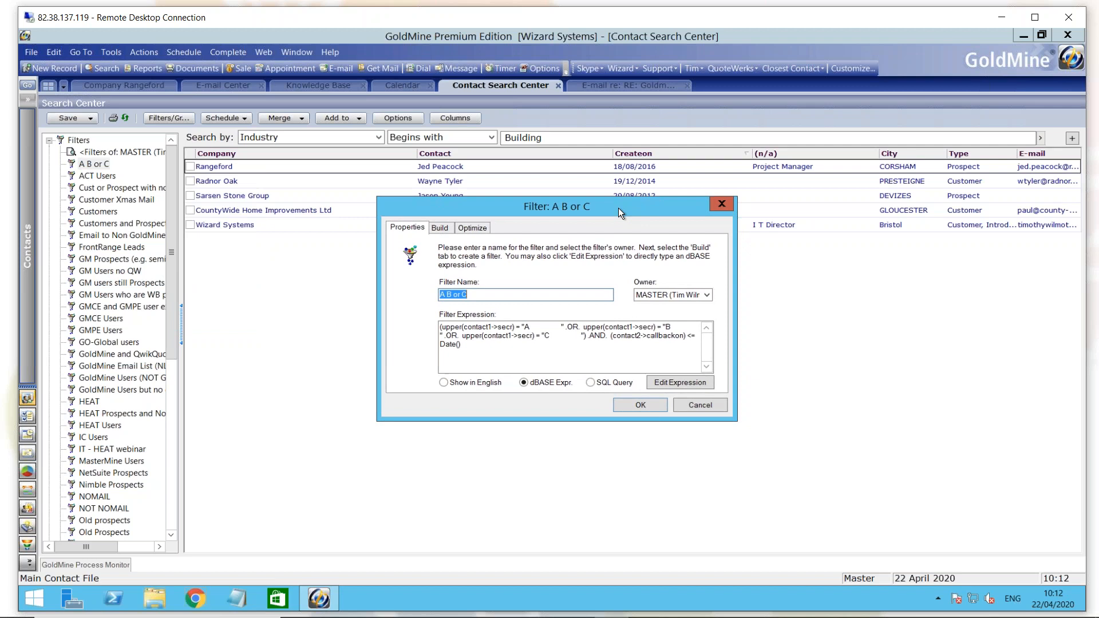
- Review the A B or C filter's name, owner and expression, showing the expression in English and as an SQL query
left_click(445, 383)
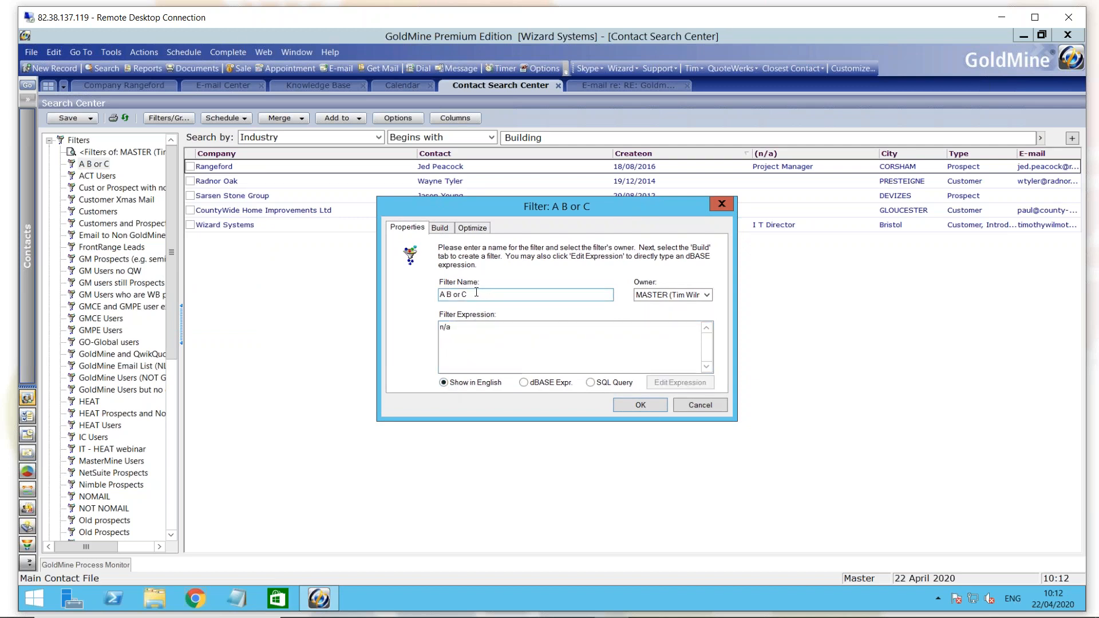
left_click_drag(476, 294, 439, 292)
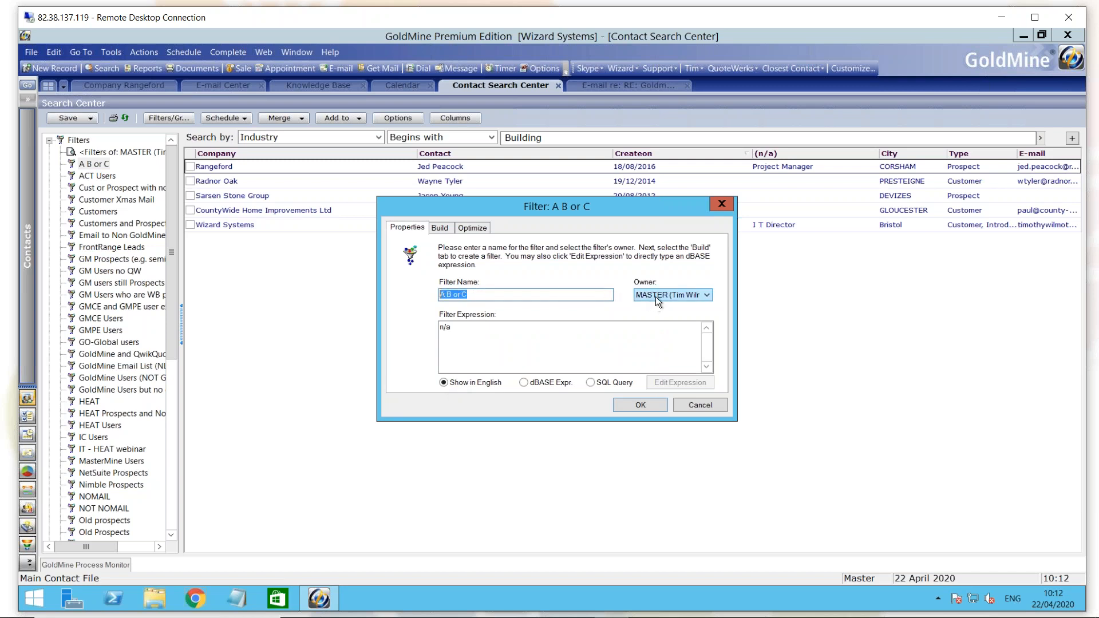
left_click(495, 334)
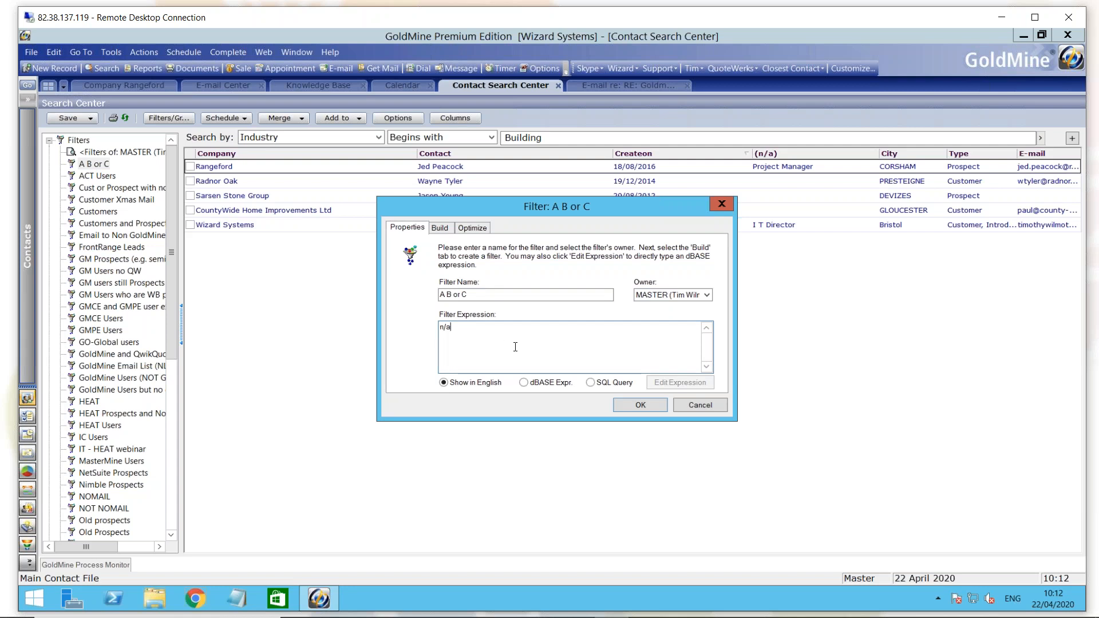
left_click(590, 383)
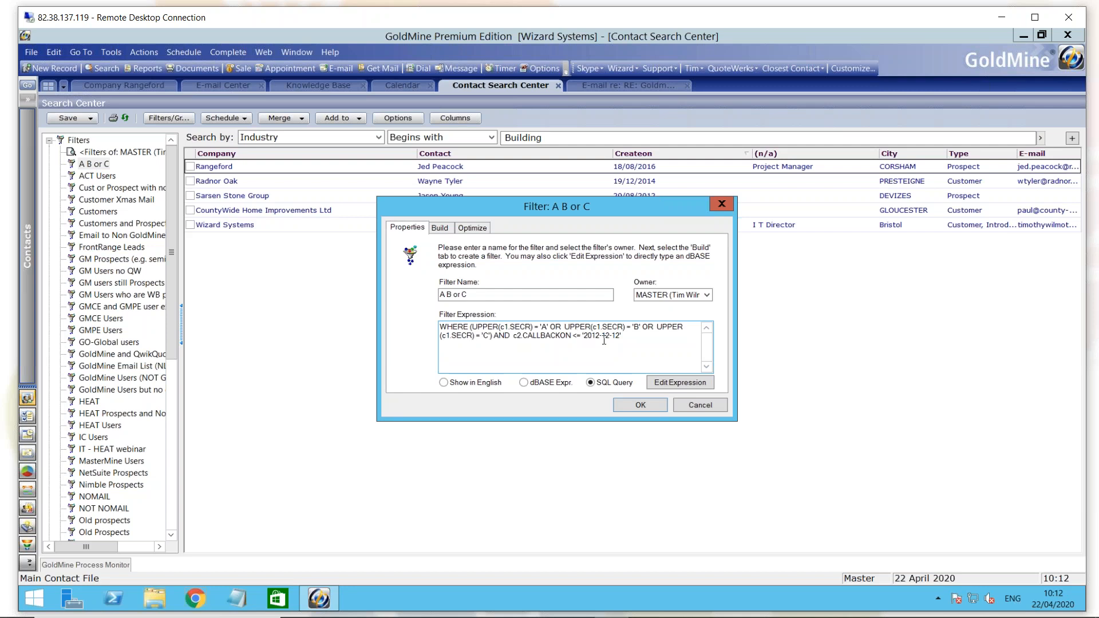
- Examine the filter's SQL WHERE clause in the expression editor and cancel without changing it
left_click(680, 385)
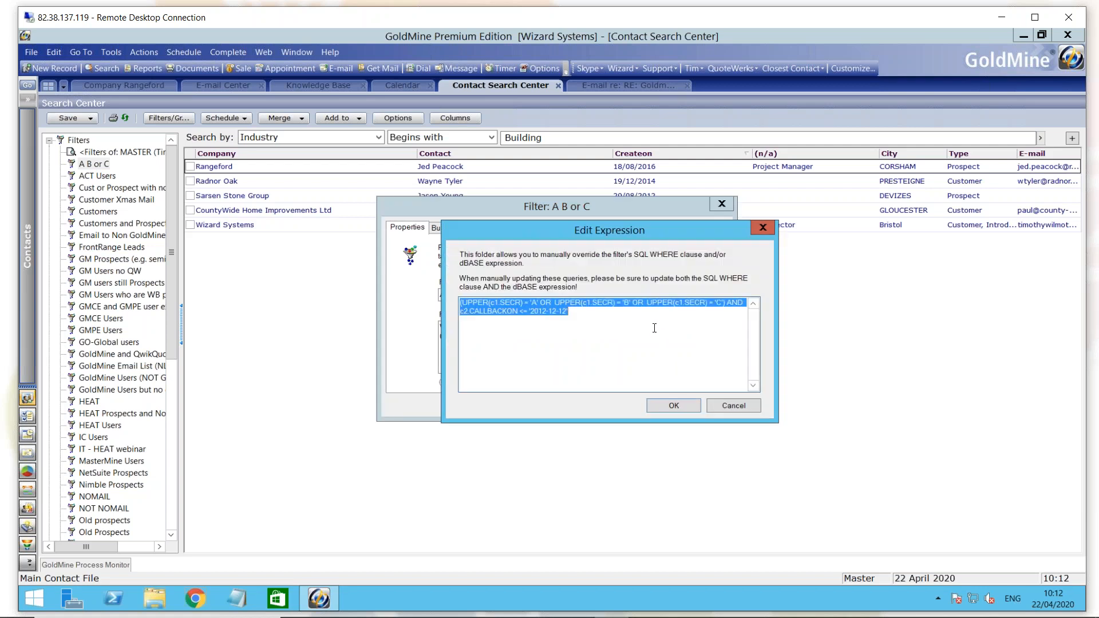
left_click(608, 324)
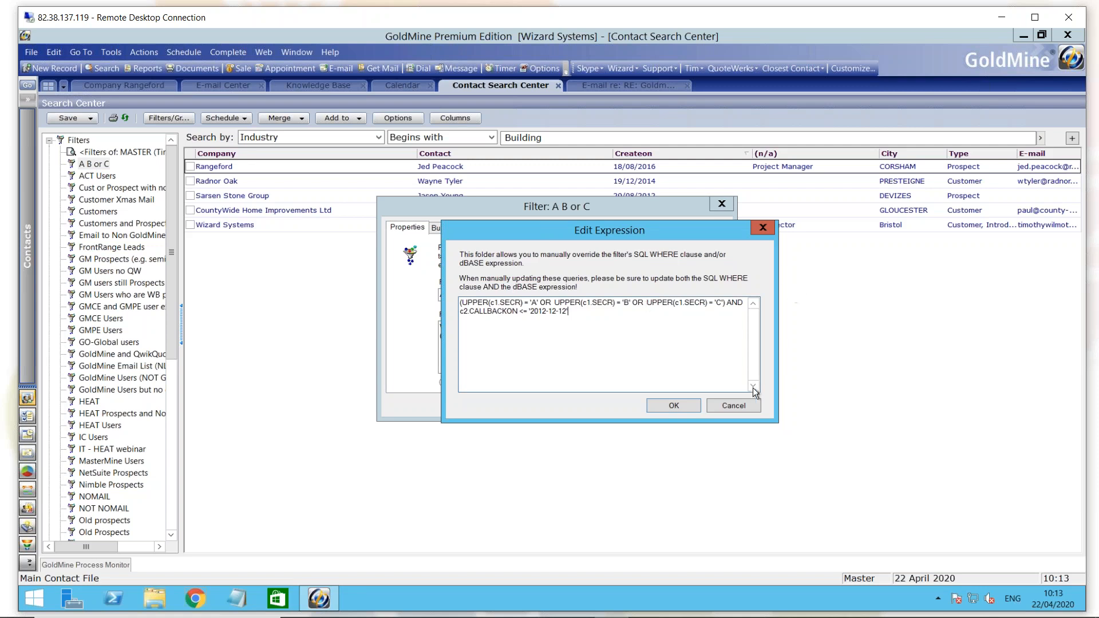
left_click(739, 406)
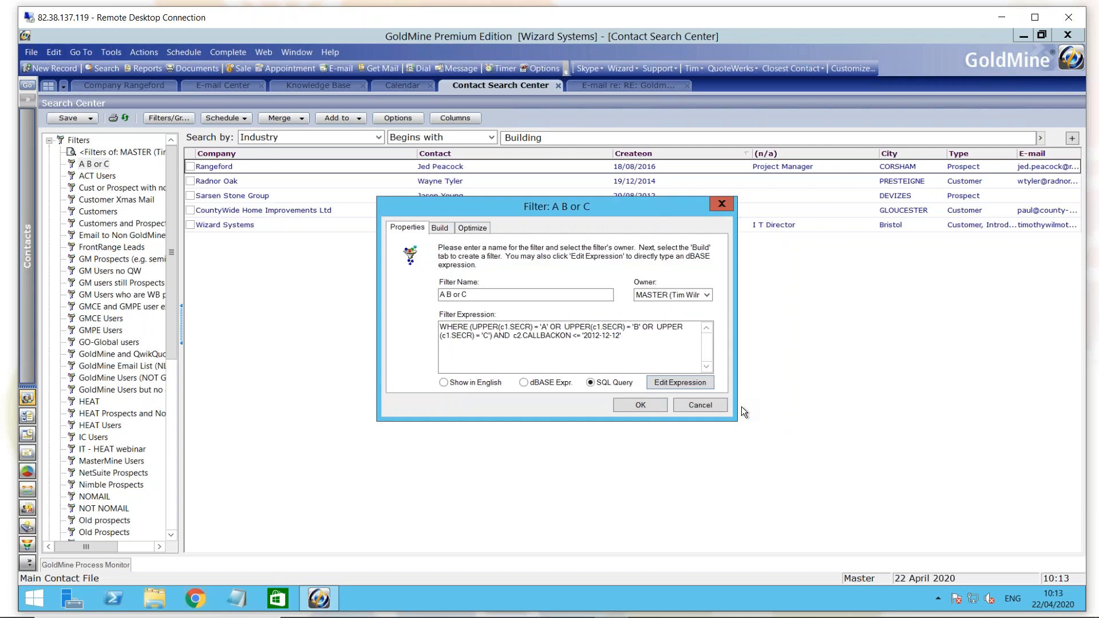
- Compare the filter's dBASE expression with its SQL query and show the settings for building its conditions
left_click(523, 383)
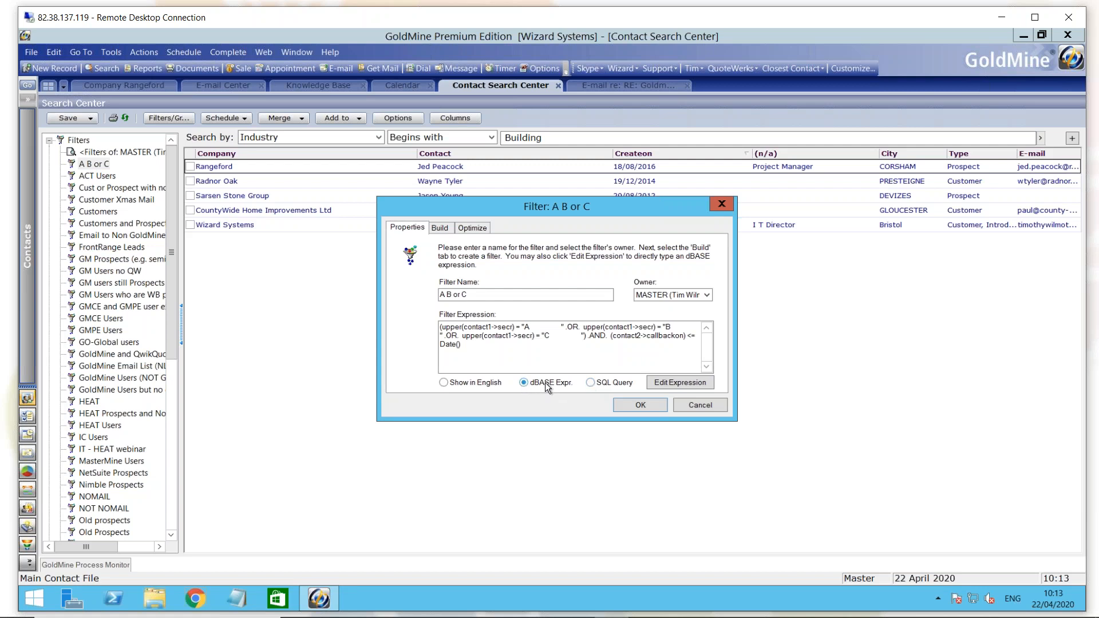
left_click(589, 382)
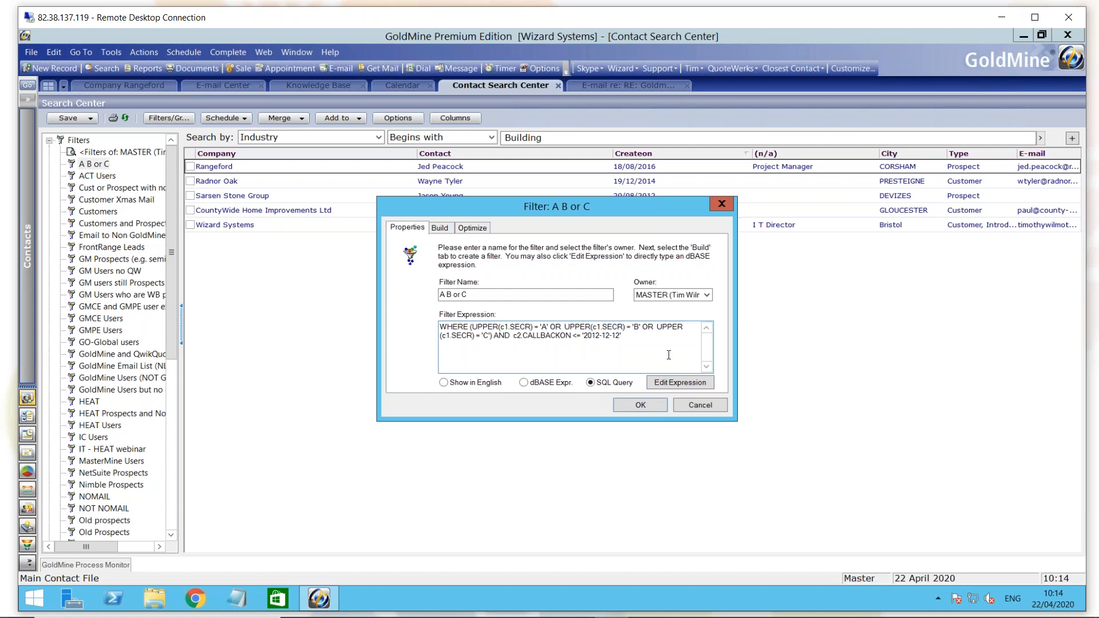
left_click(443, 227)
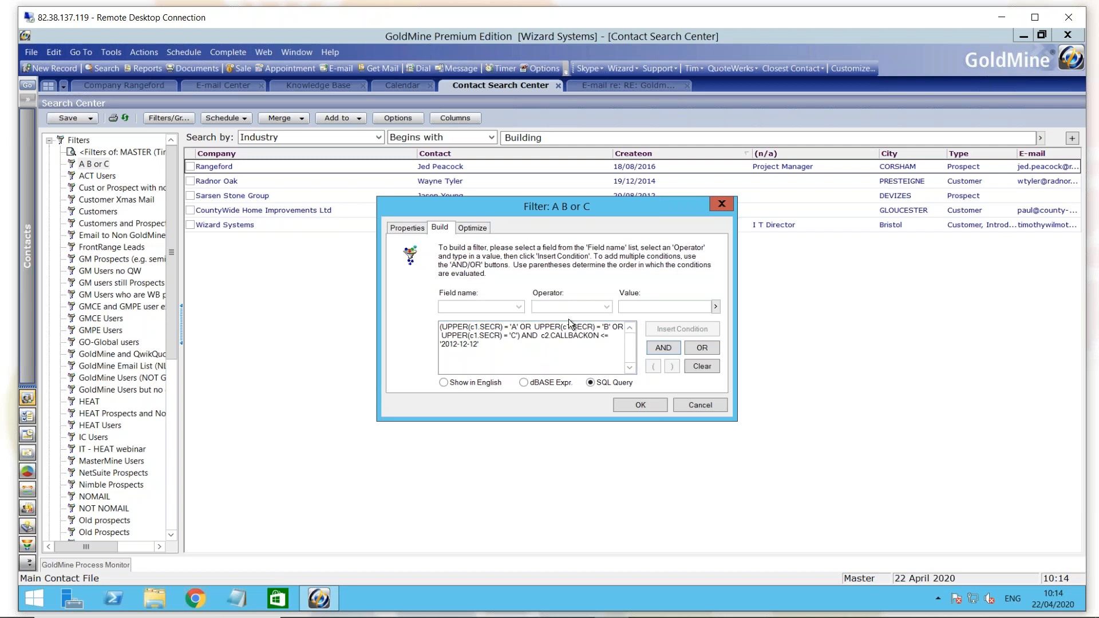
- Review the A B or C filter's optimization limits and the fields available for its sort order
left_click(475, 229)
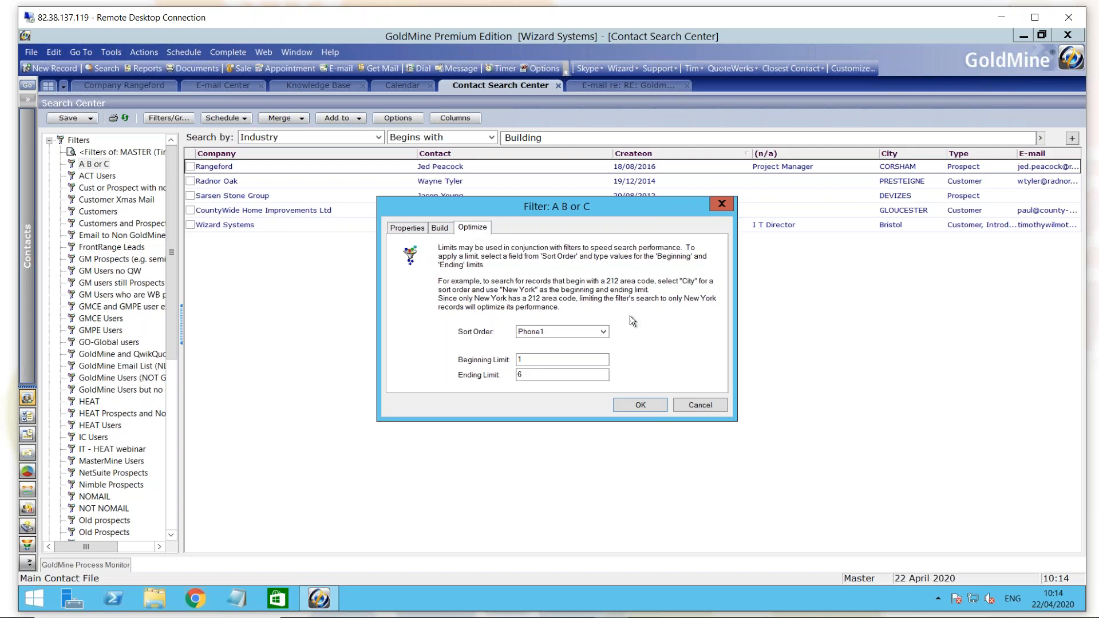
left_click(603, 333)
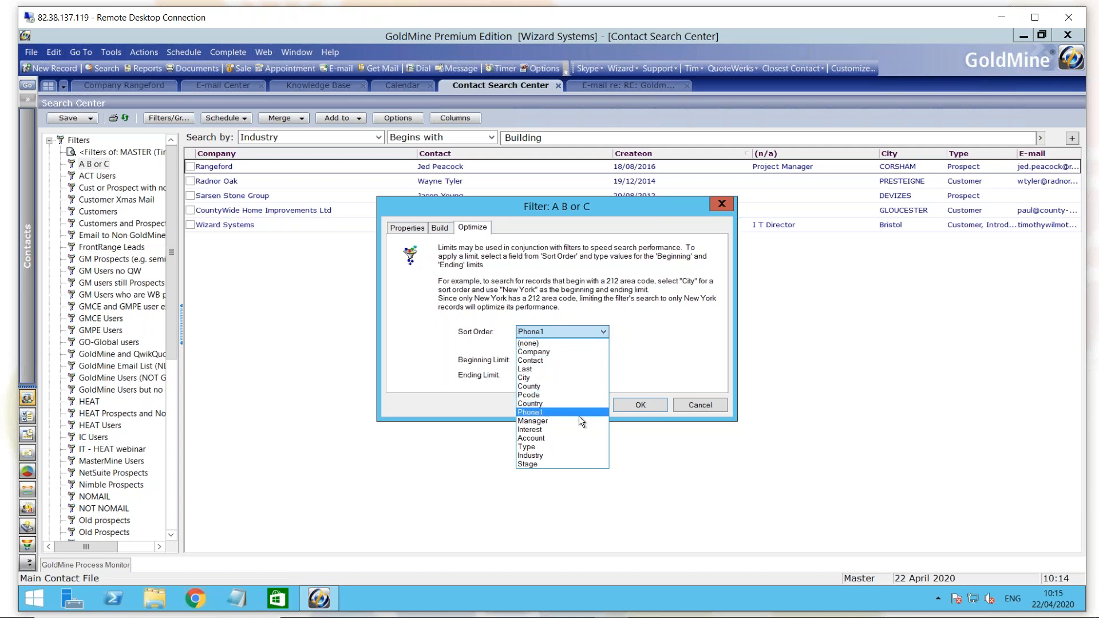
left_click(665, 356)
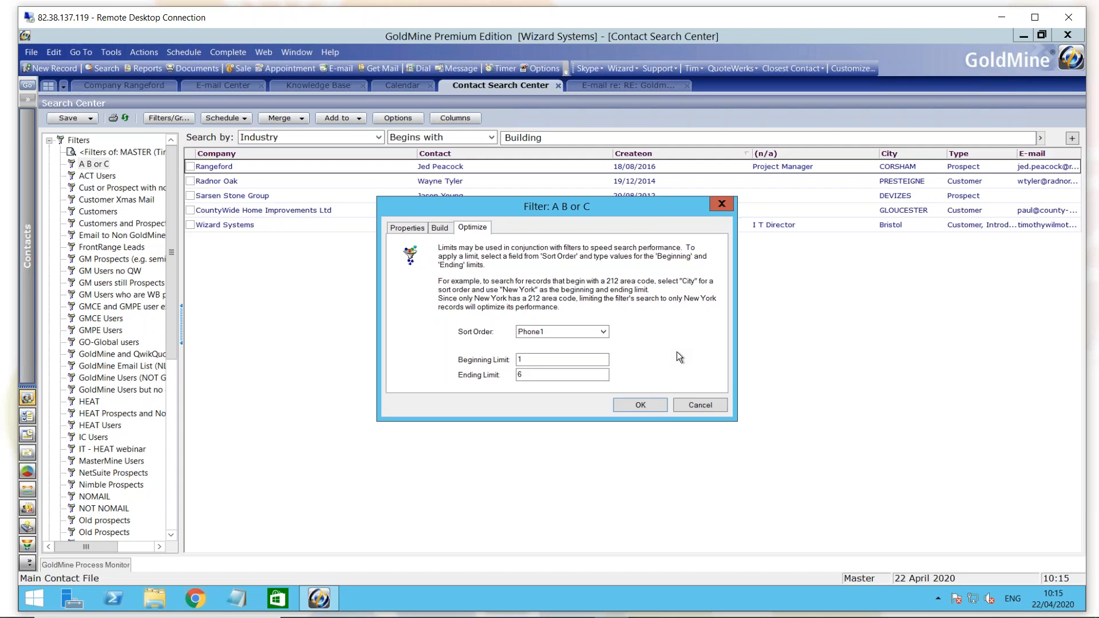
- Limit the filter by Company as the sort order, with the beginning limit cleared and the ending limit set to n
left_click(604, 330)
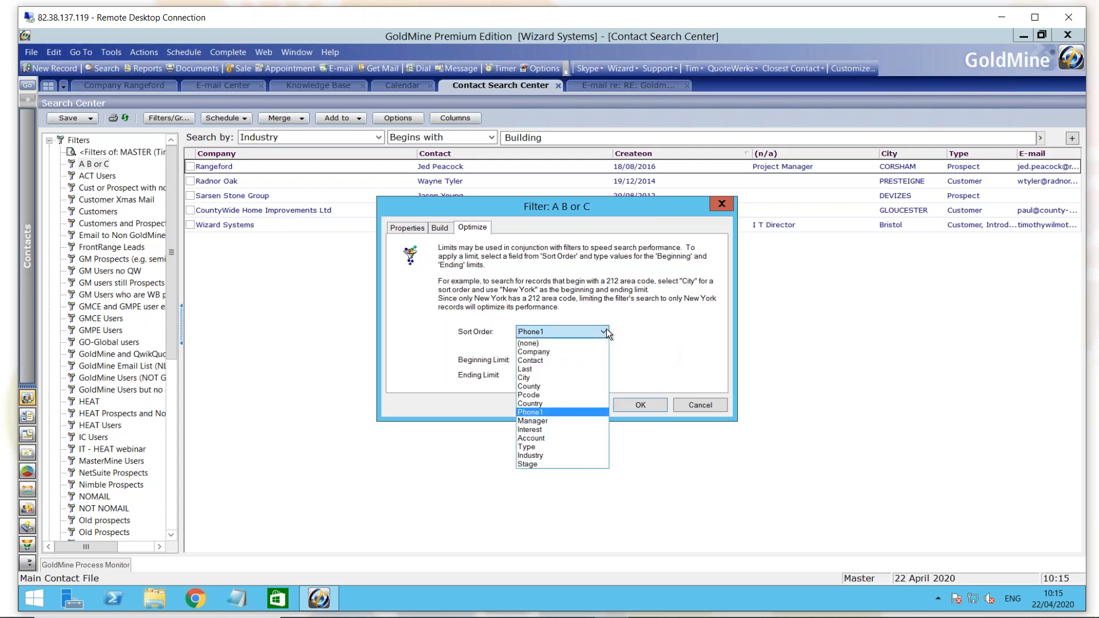
left_click(585, 352)
key("Tab")
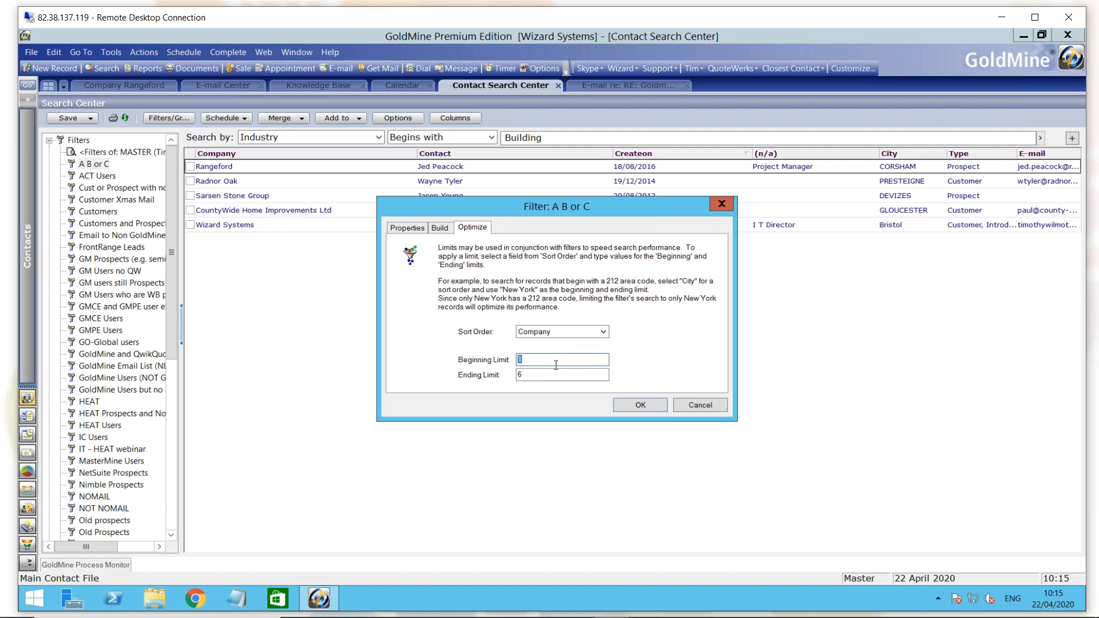
key("Tab")
type("n")
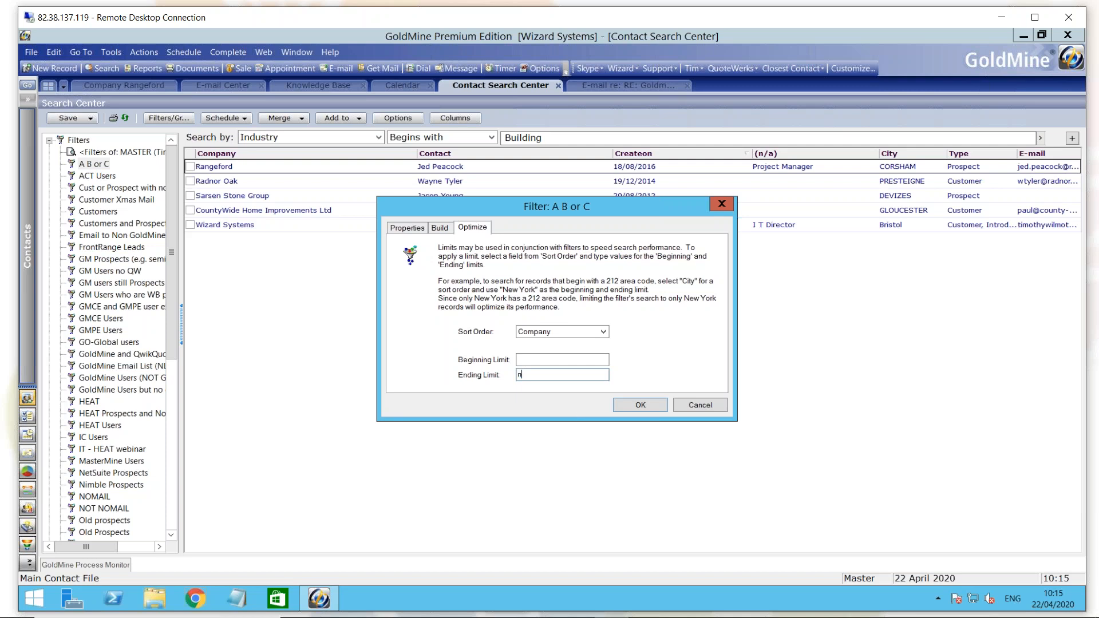